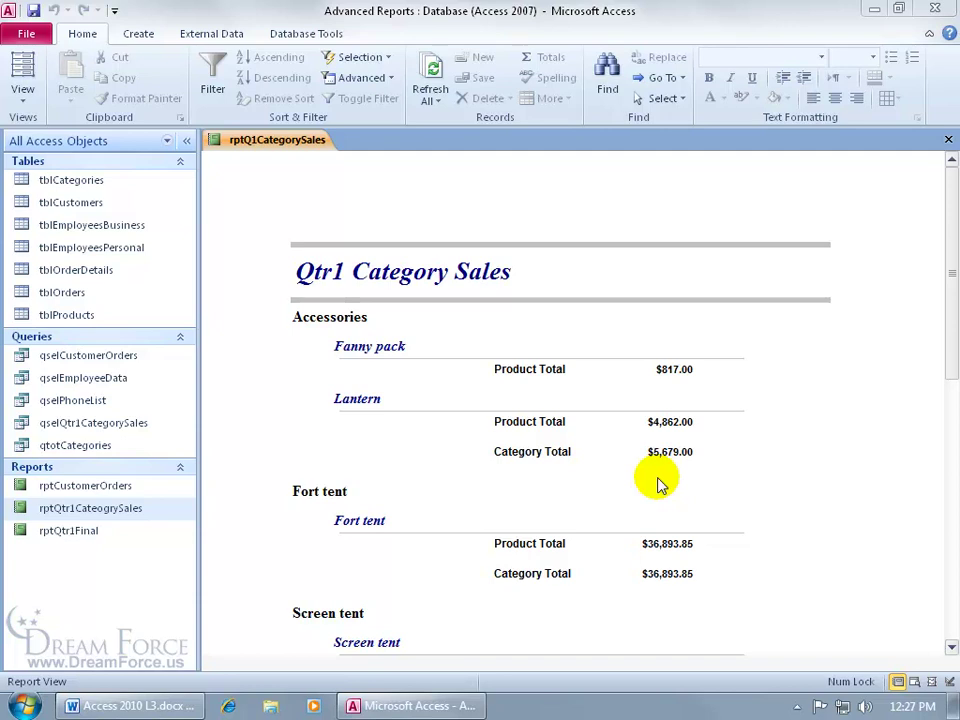
Open the qtotCategories query to view the category sales totals.
double_click(115, 450)
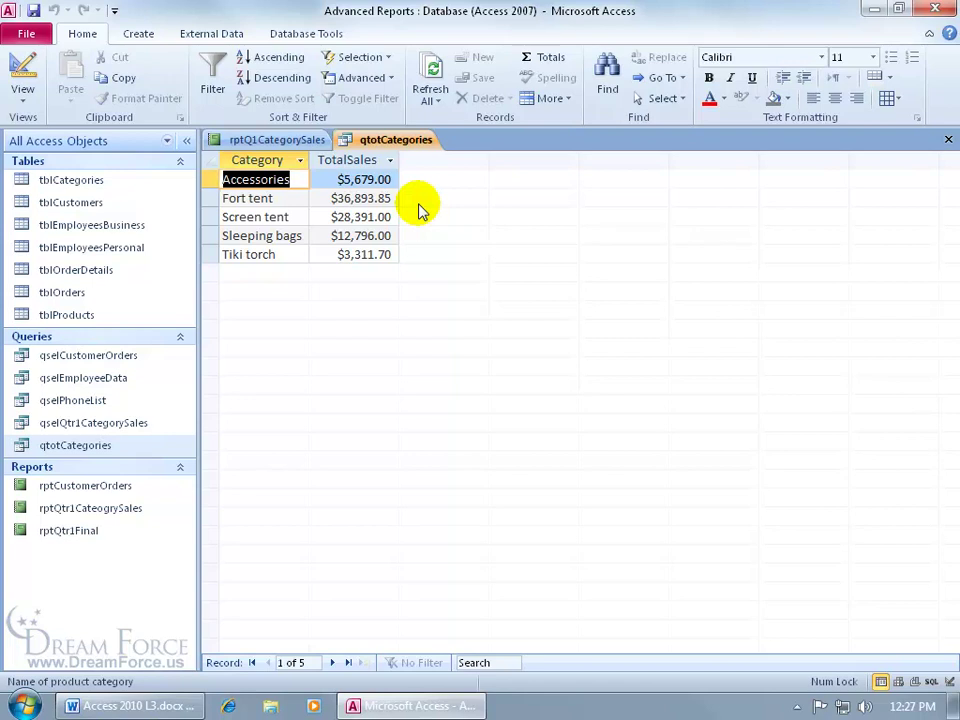
Close the query results, reopen the Qtr1 Category Sales report in Design View, and drag the Report Footer taller.
left_click(948, 139)
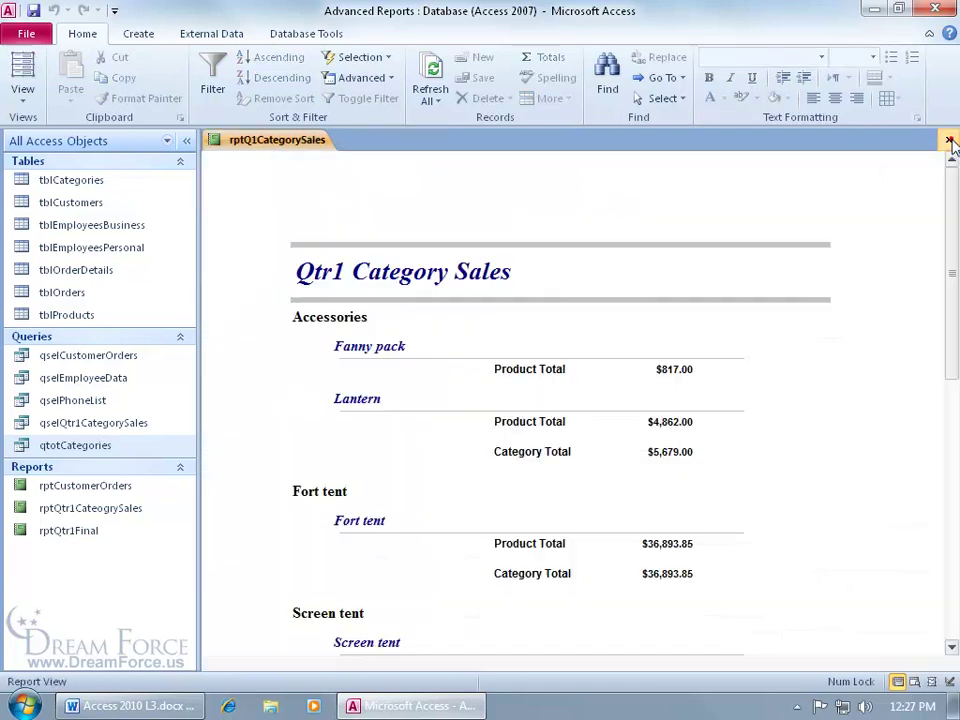
right_click(619, 214)
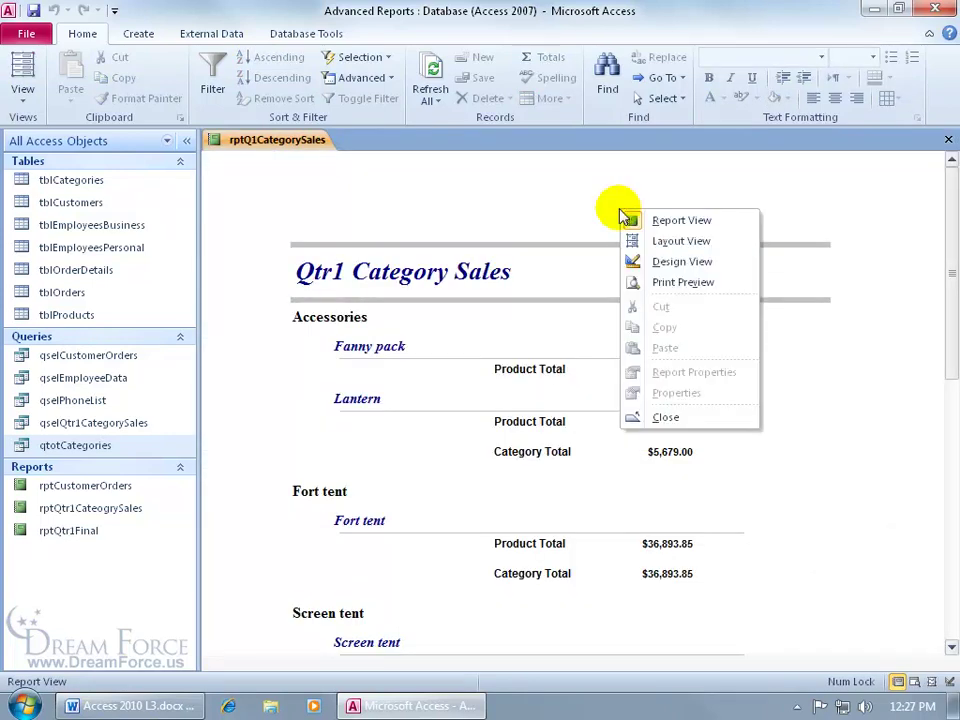
left_click(645, 261)
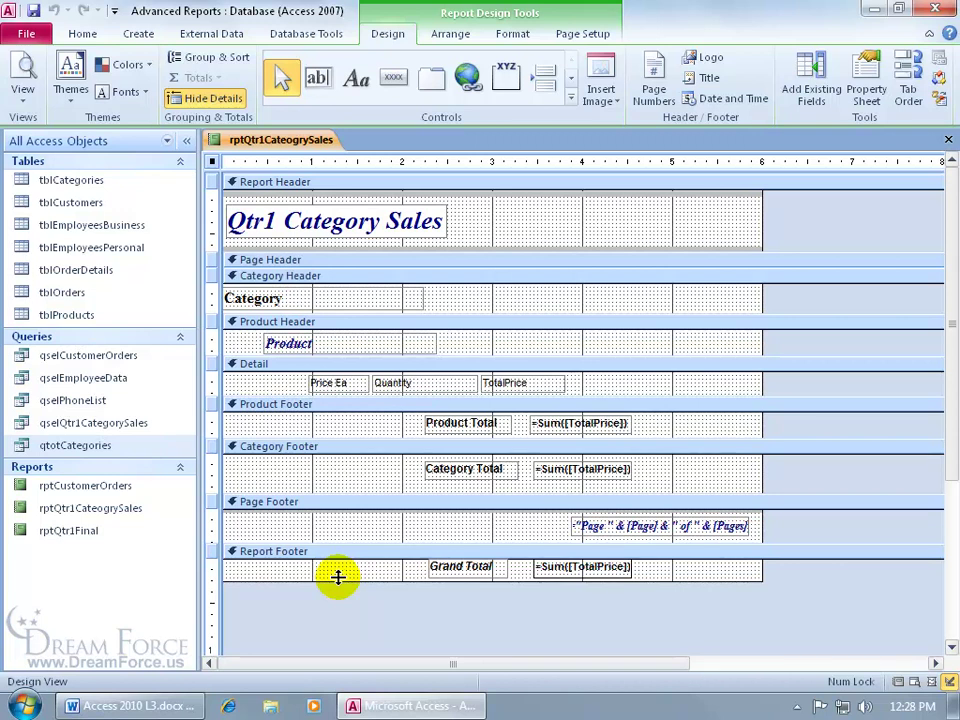
left_click_drag(338, 577, 345, 645)
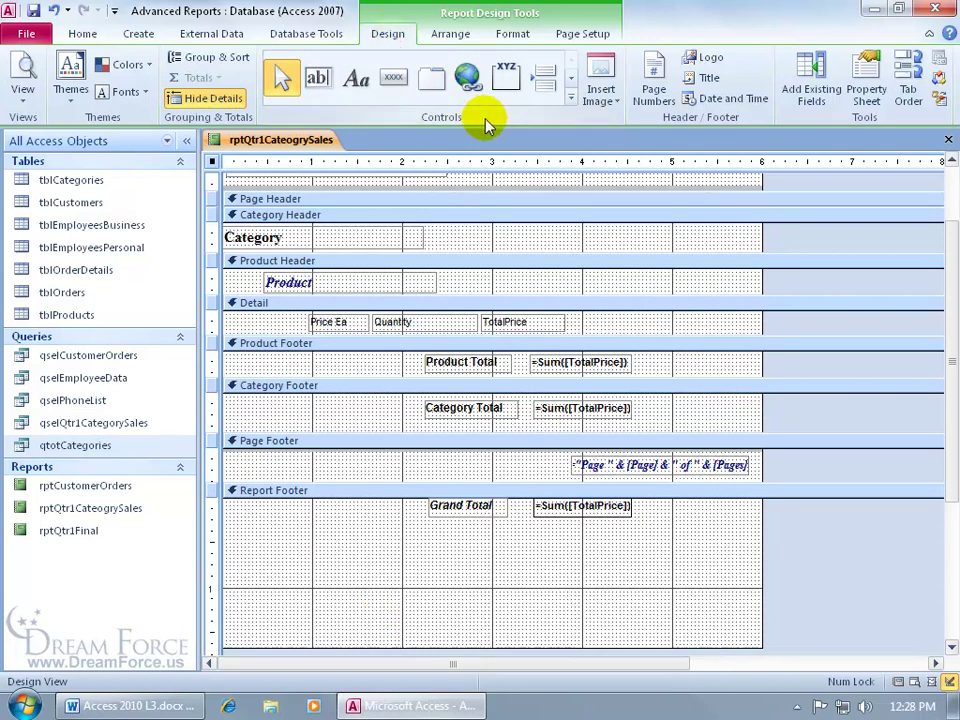
Insert a chart in the Report Footer using Query: qtotCategories as its data source.
left_click(571, 97)
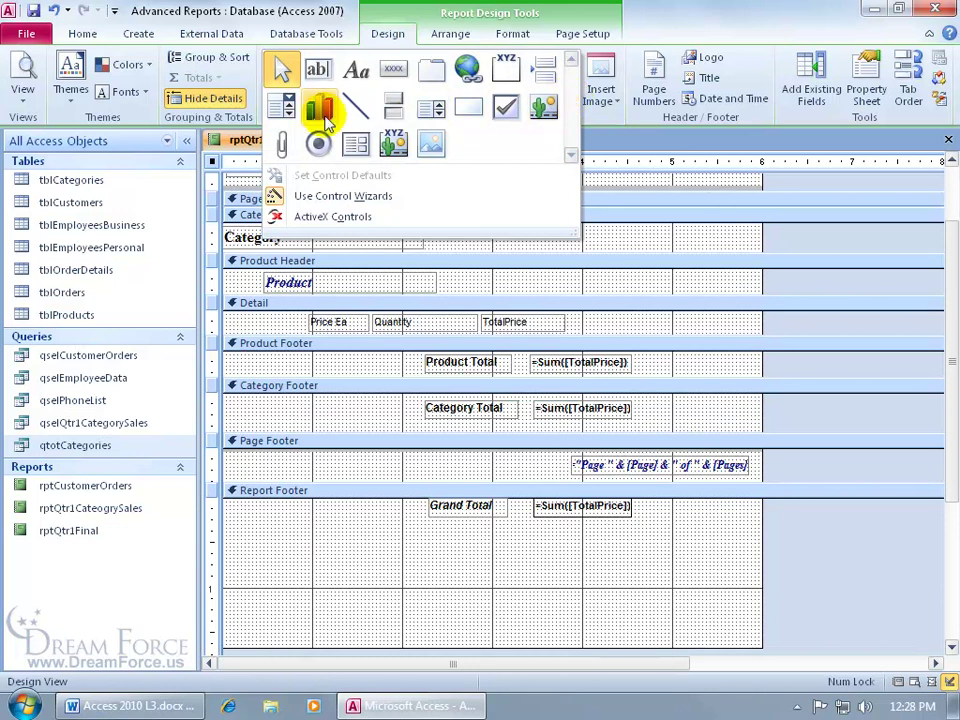
left_click(320, 113)
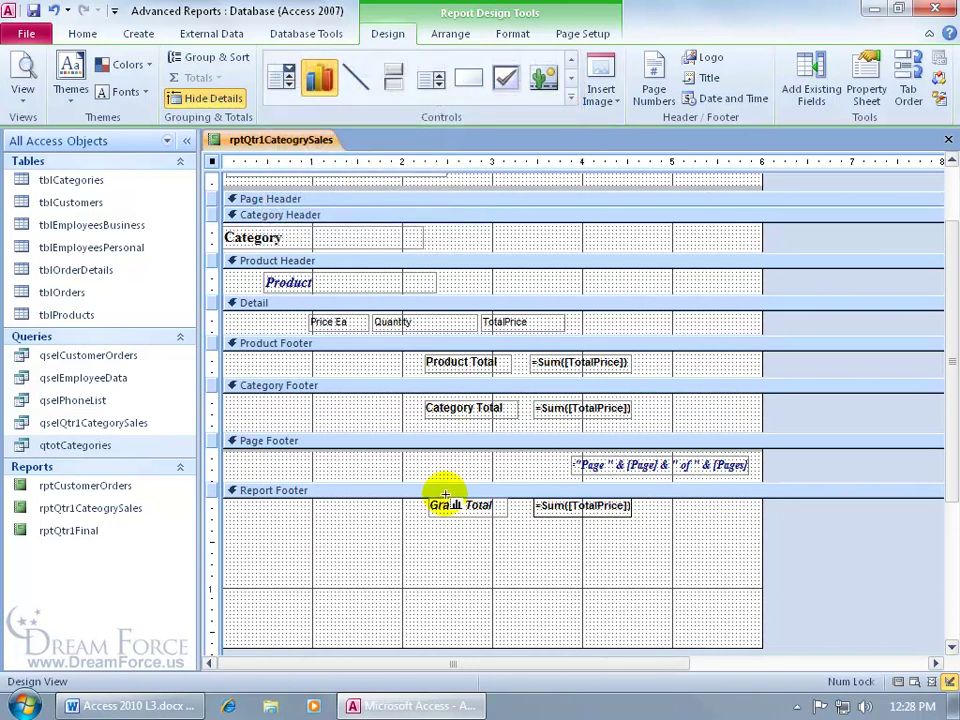
left_click(320, 557)
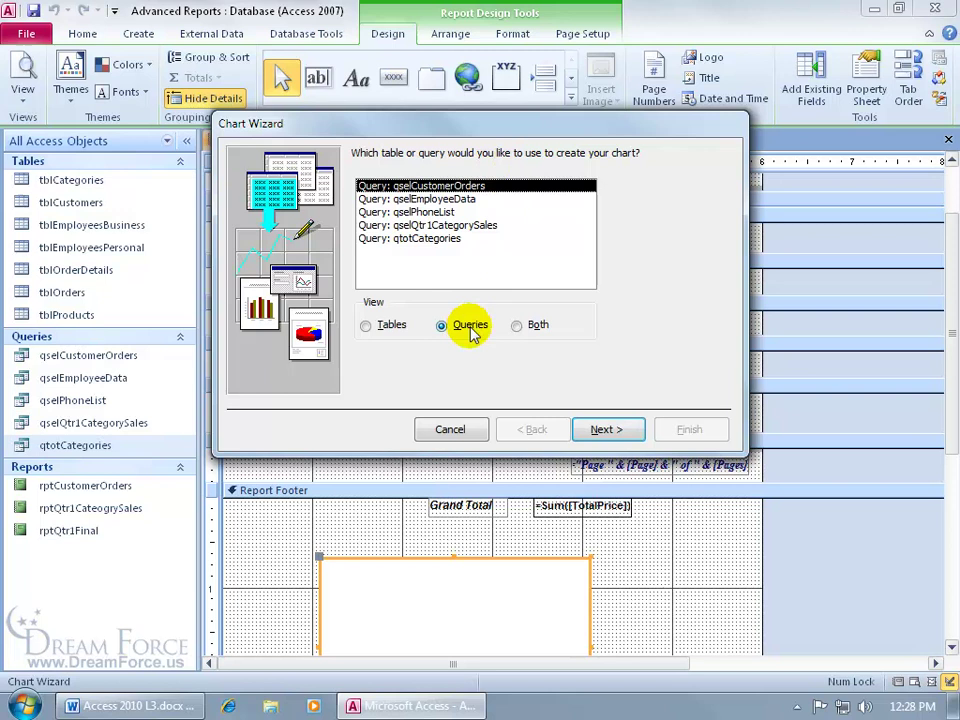
left_click(430, 242)
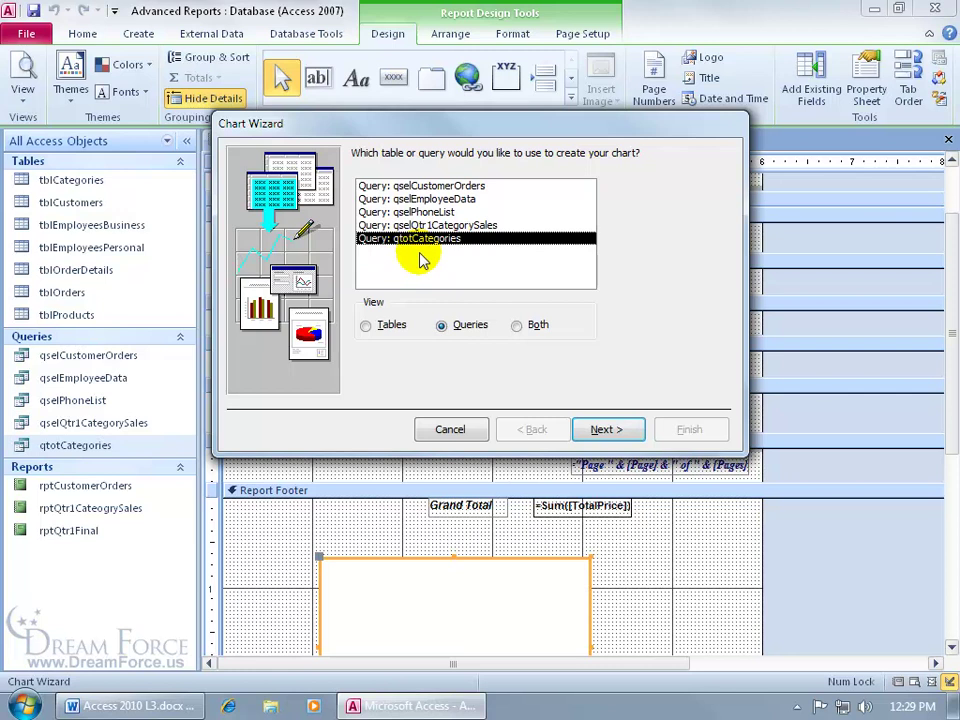
Add both Category and TotalSales fields to the chart and choose the 2-D Pie chart type.
left_click(608, 429)
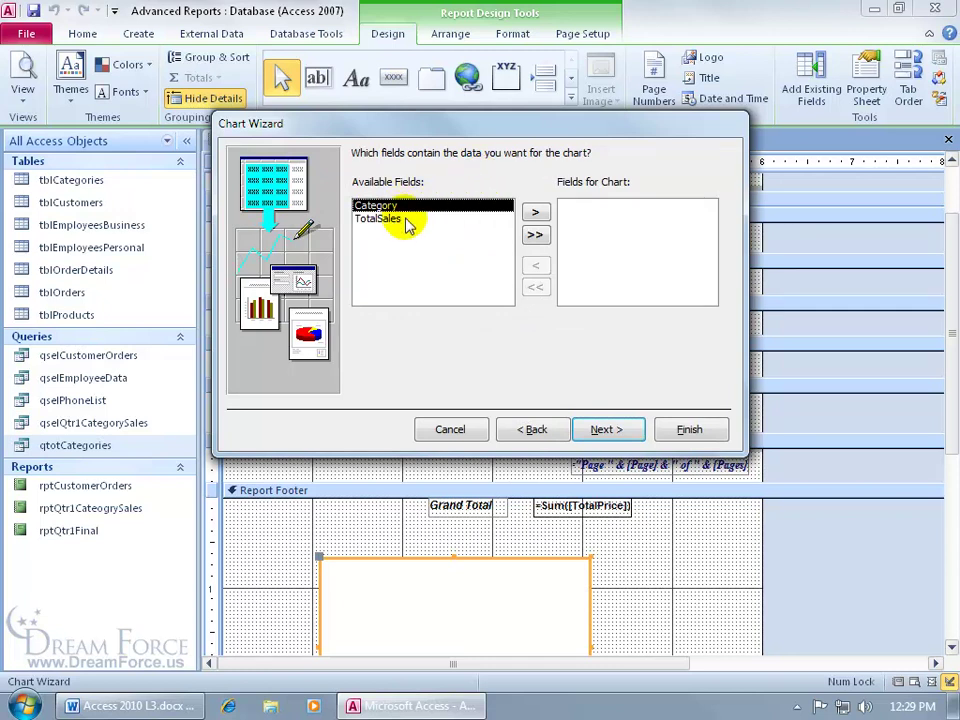
left_click(537, 235)
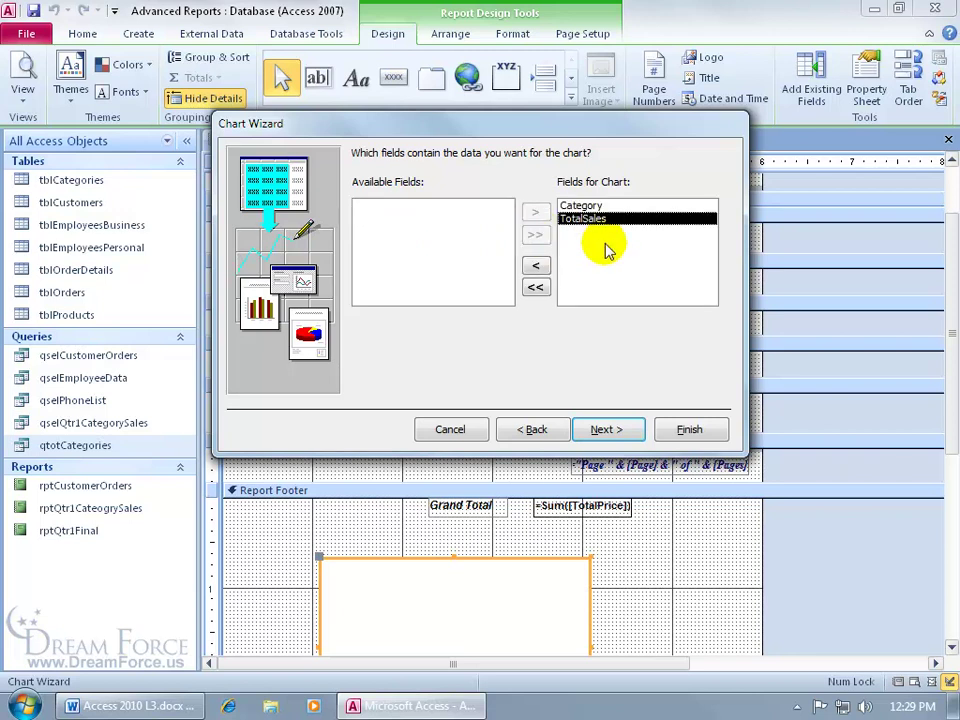
left_click(605, 429)
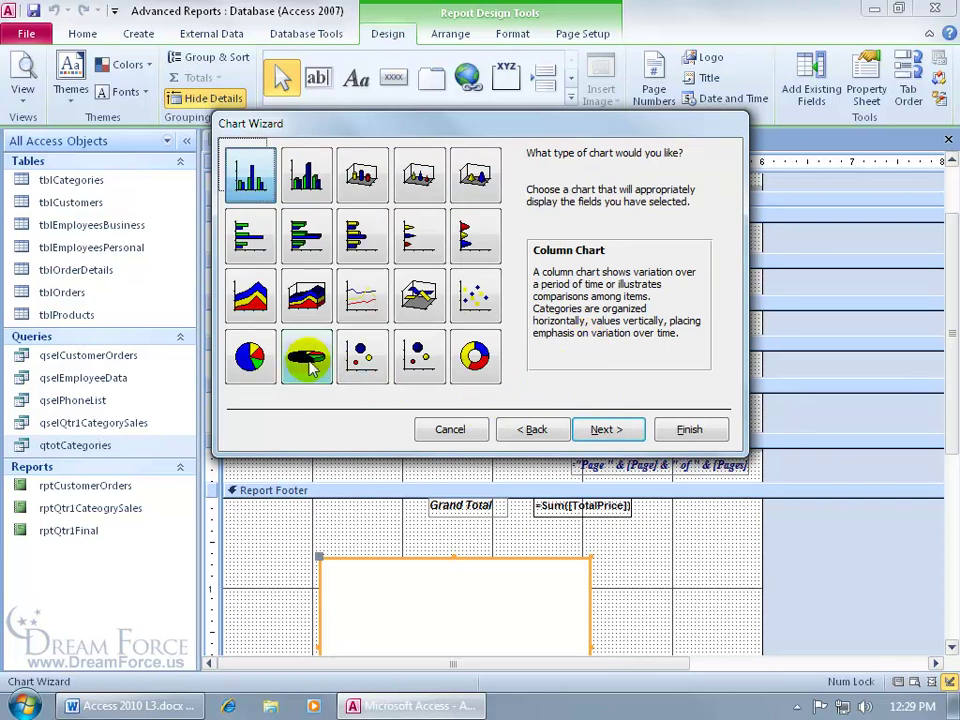
left_click(250, 358)
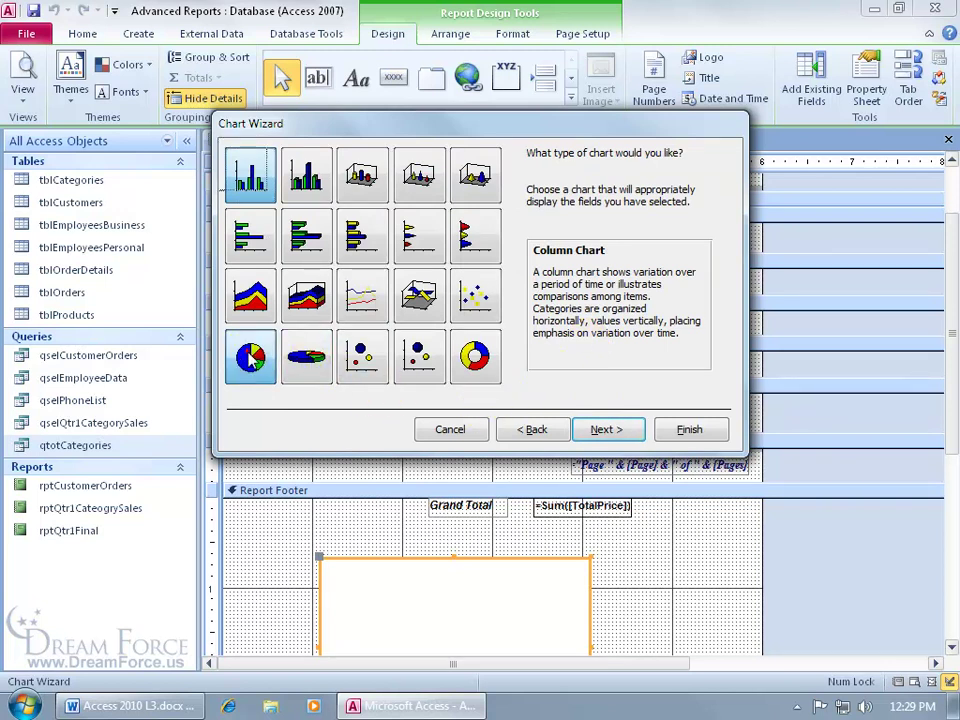
left_click(608, 429)
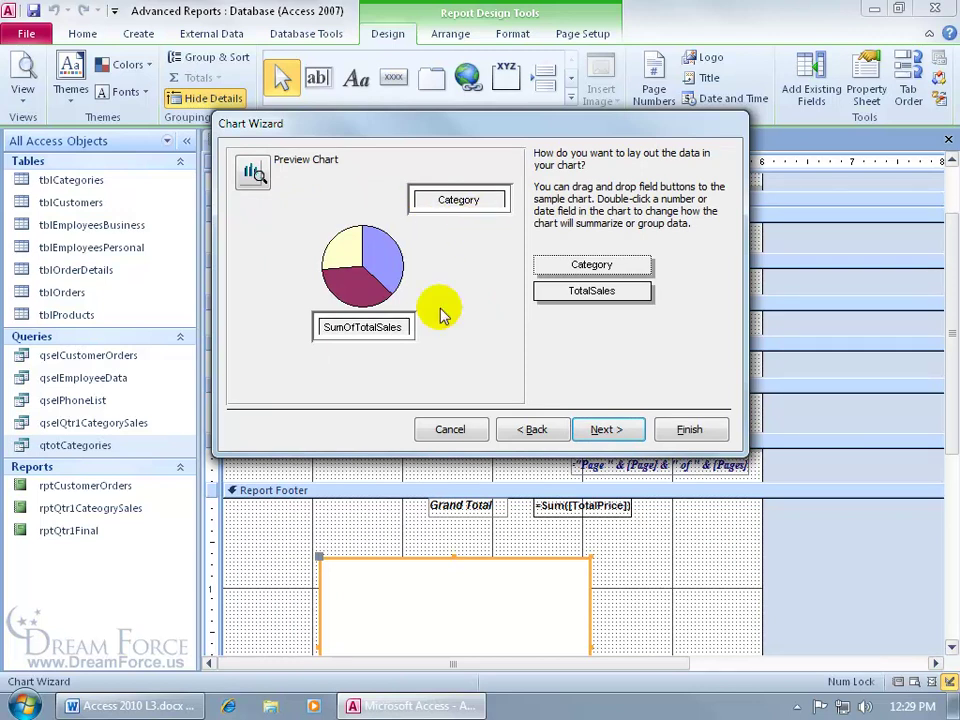
Preview the sample pie, then try Category as values and TotalSales as series.
left_click(255, 176)
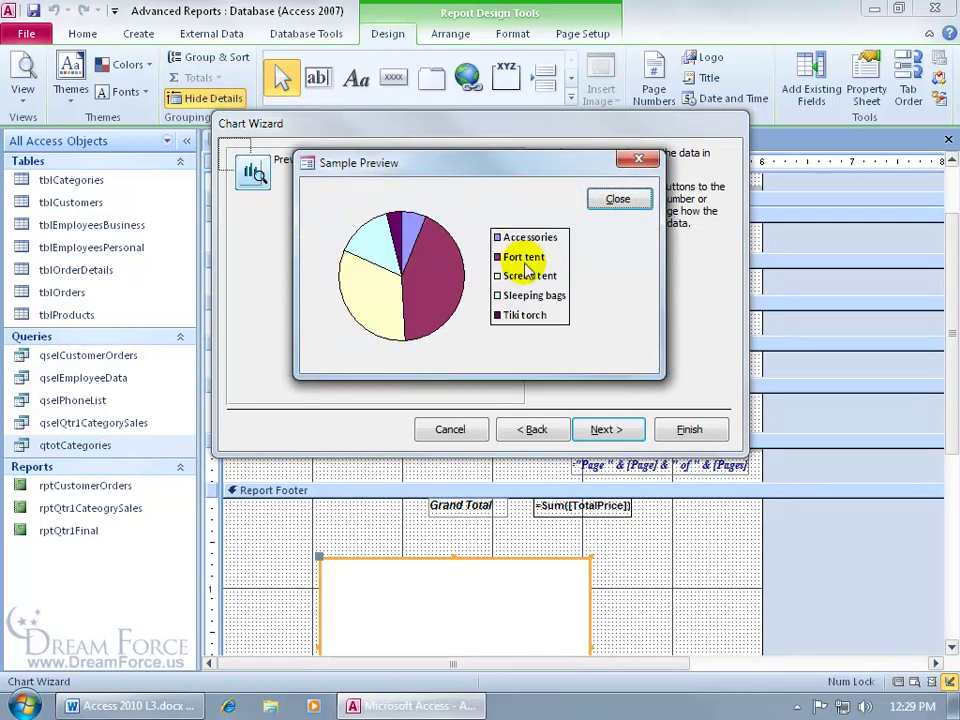
left_click(617, 198)
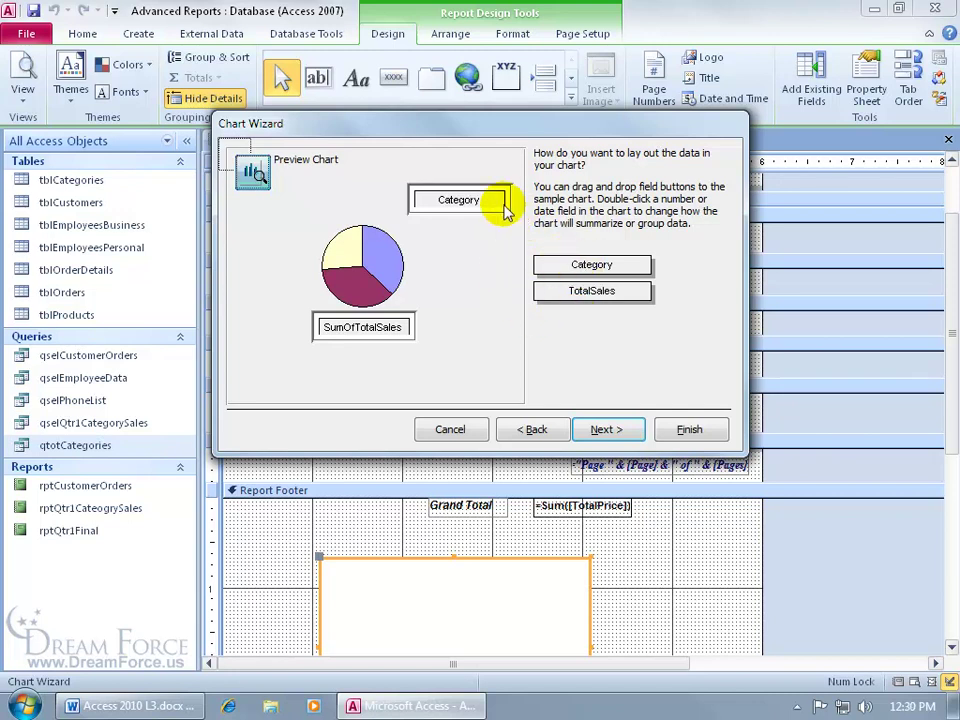
left_click_drag(560, 266, 373, 330)
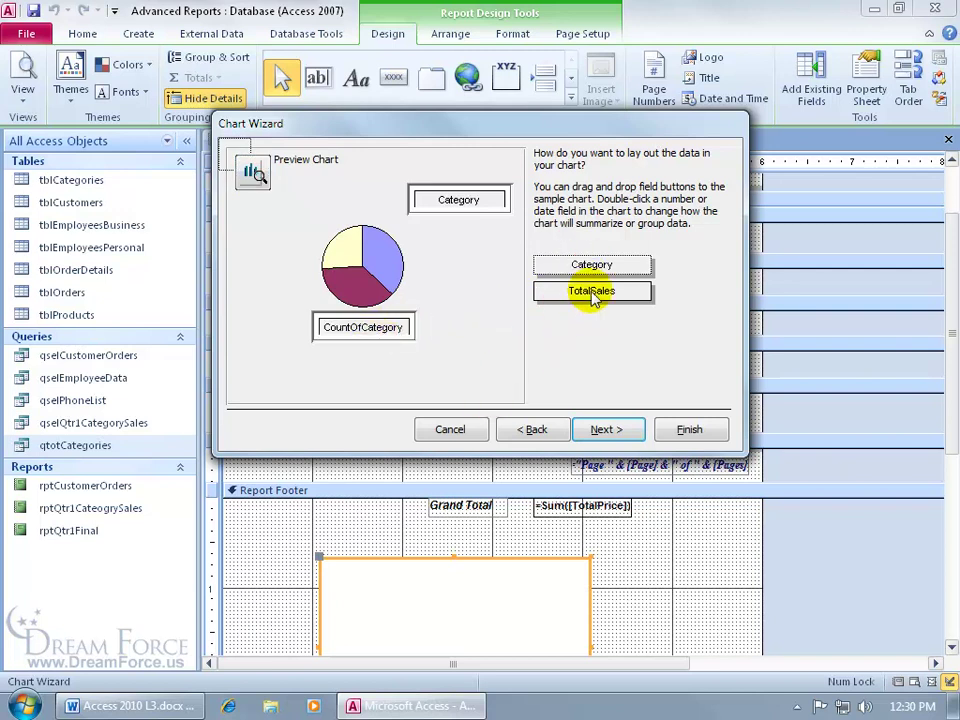
left_click_drag(593, 298, 495, 202)
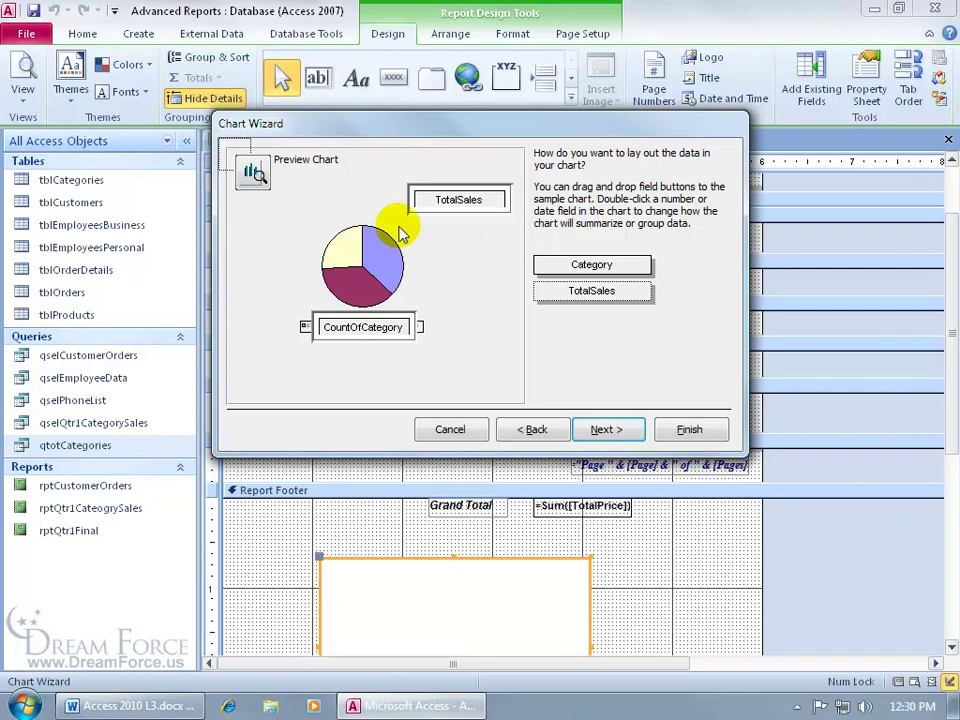
left_click(253, 172)
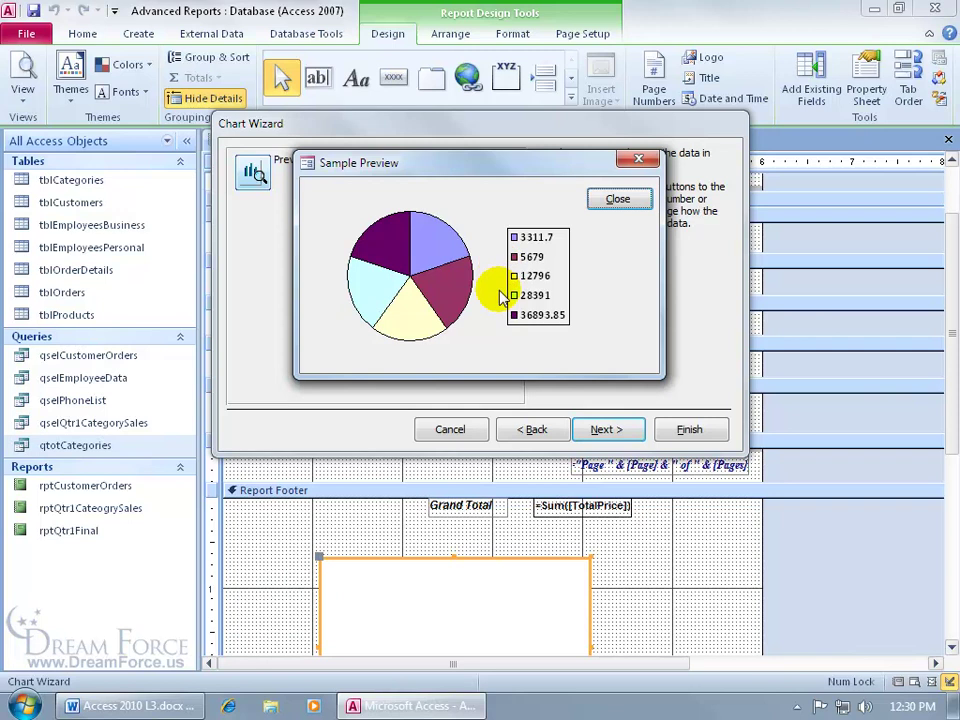
left_click(617, 199)
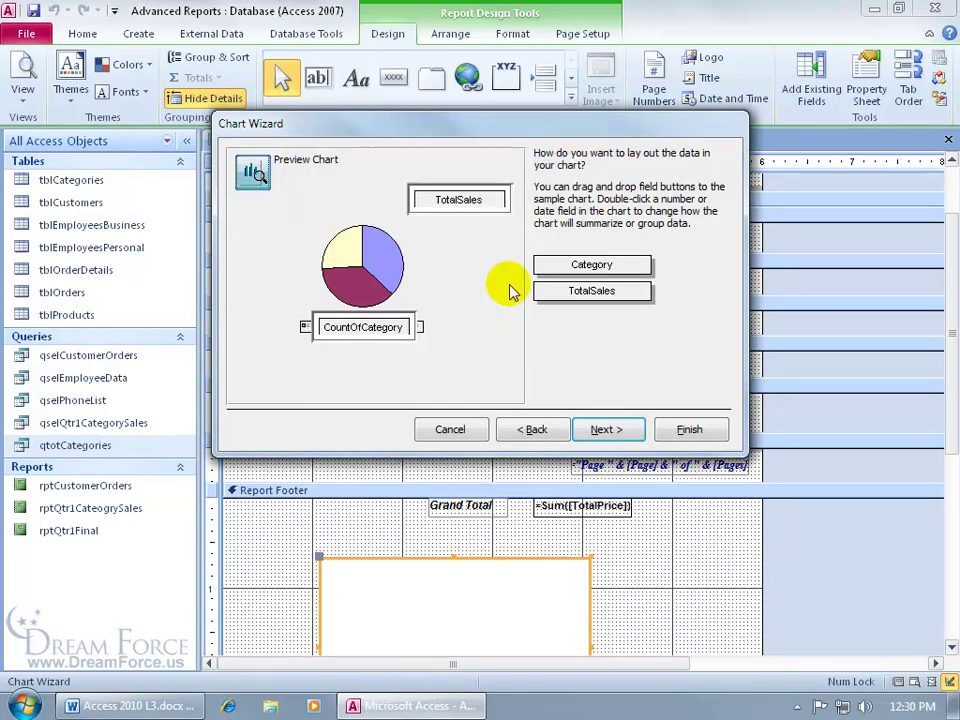
Set Category as the series and summed TotalSales as the values, then preview the pie.
left_click_drag(575, 270, 458, 199)
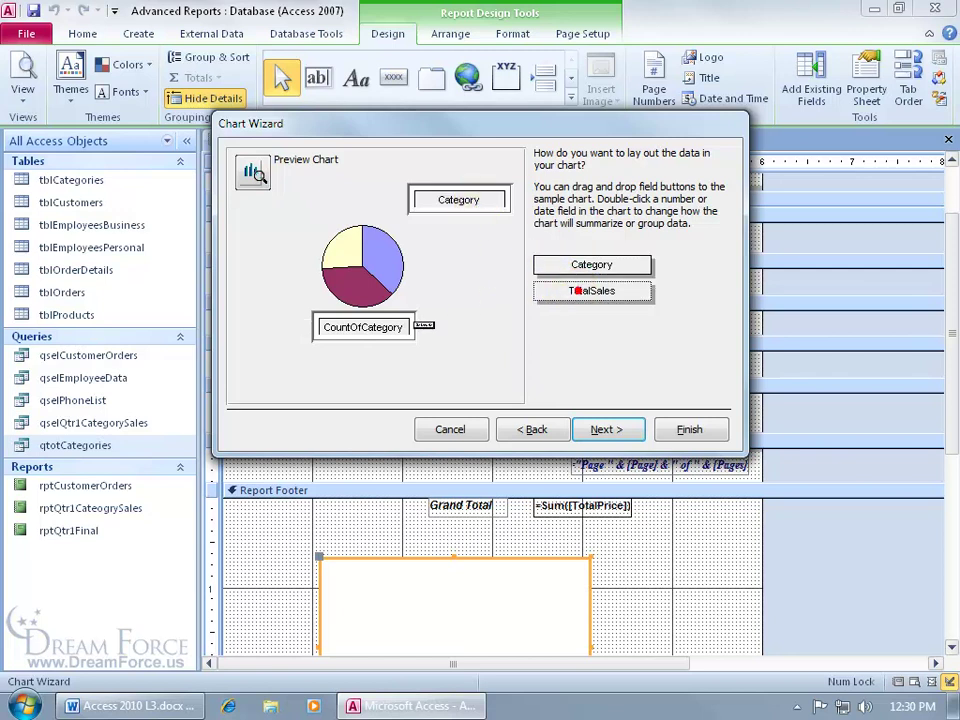
left_click_drag(424, 325, 400, 340)
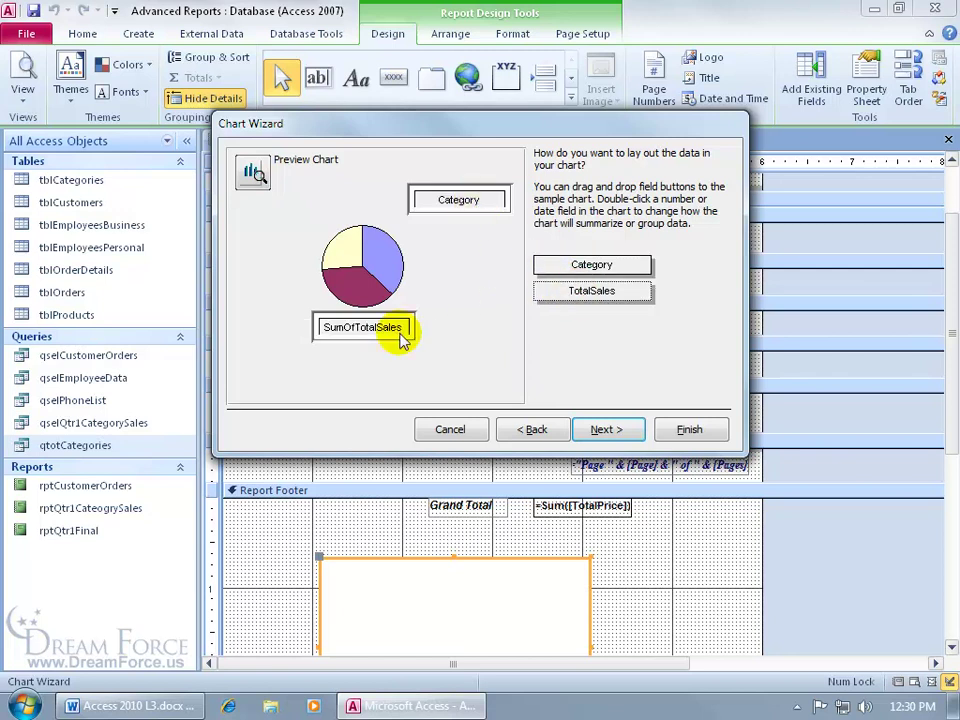
left_click(254, 172)
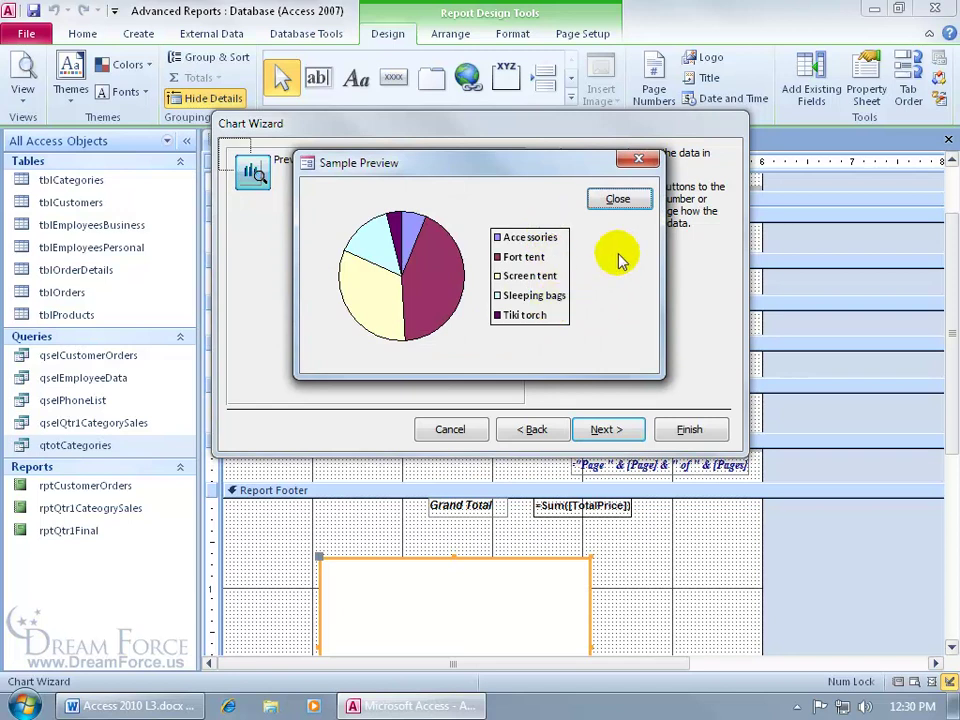
Set both the Report Fields and Chart Fields links to <No Field>.
left_click(619, 201)
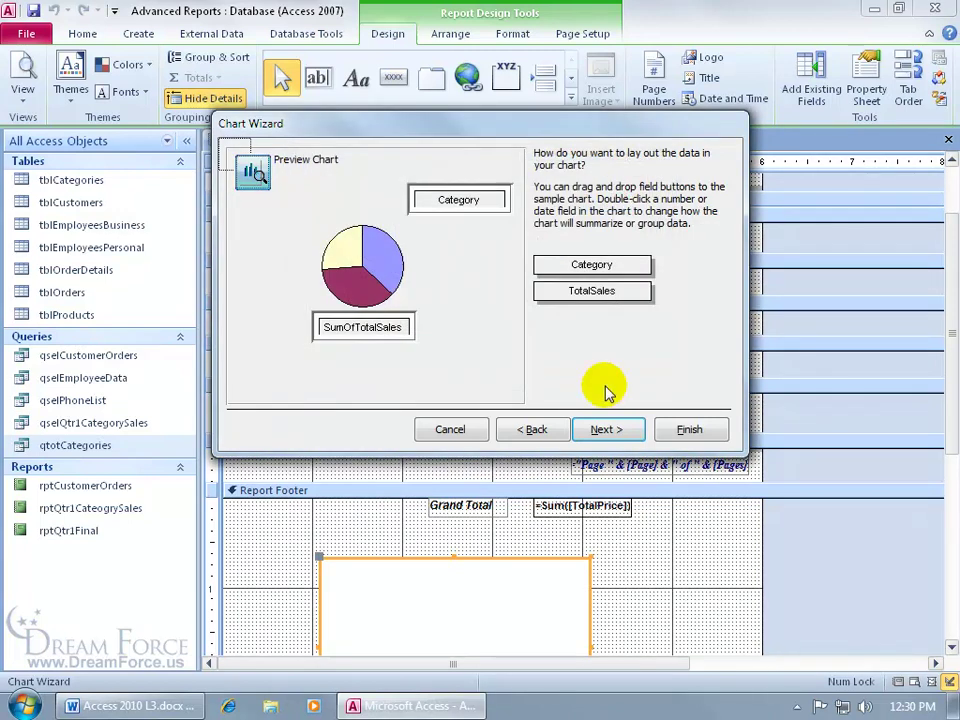
left_click(606, 429)
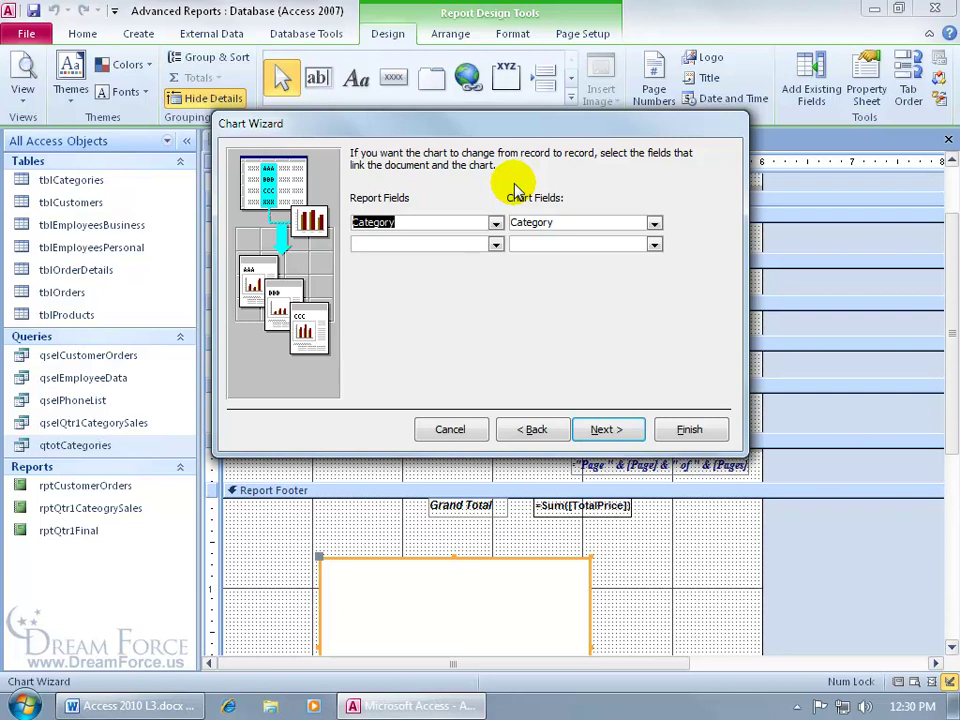
left_click(495, 222)
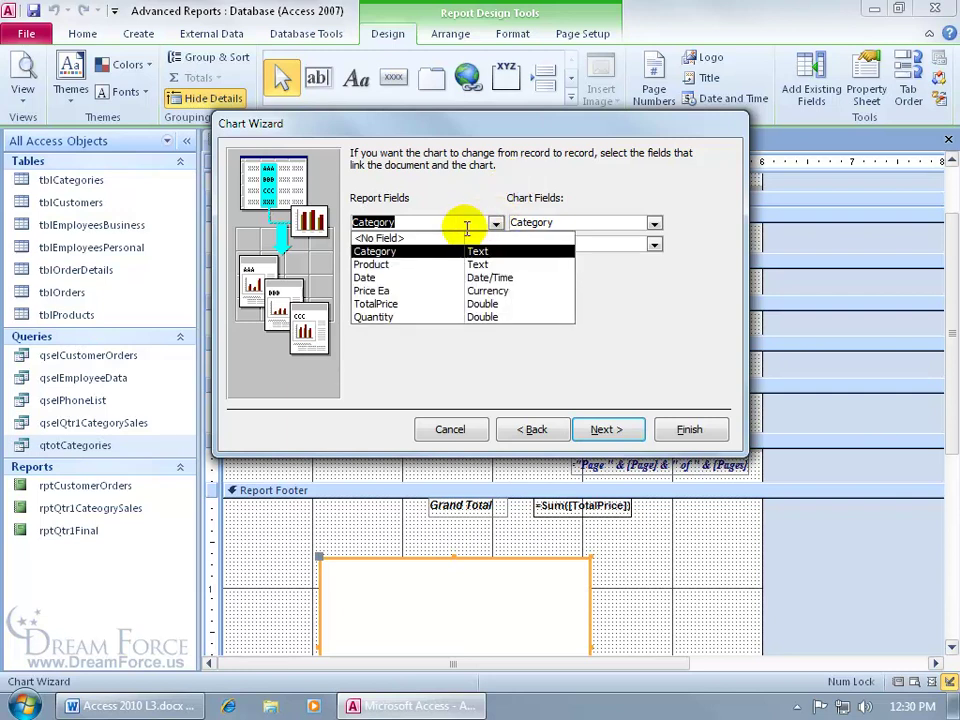
left_click(456, 236)
left_click(653, 222)
left_click(627, 238)
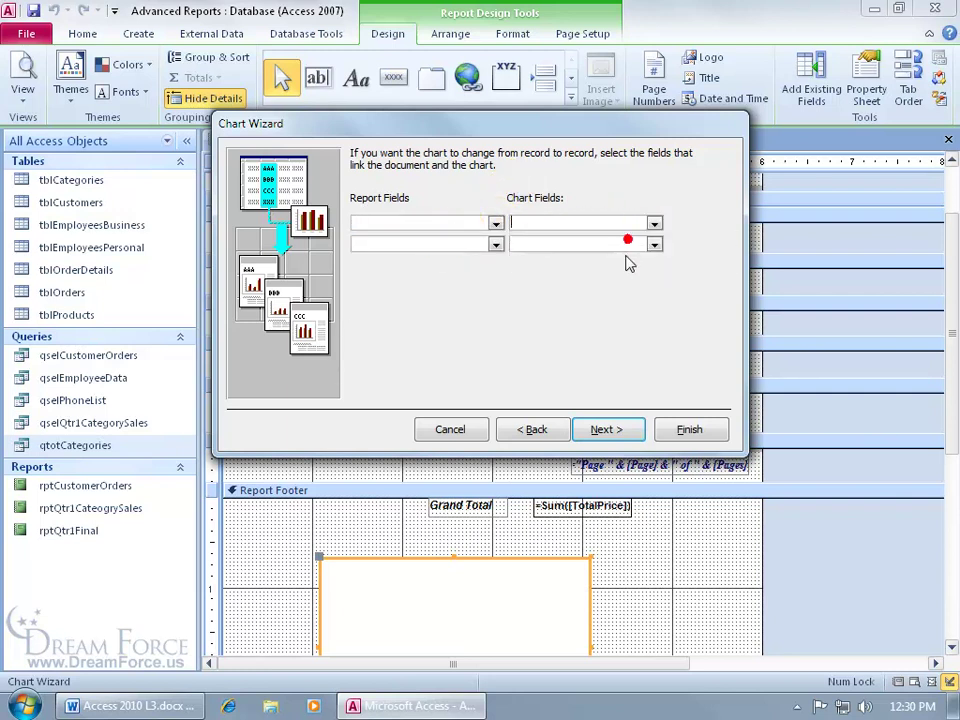
Change the chart title from qtotCategories to Q1CategoriesSales.
left_click(604, 429)
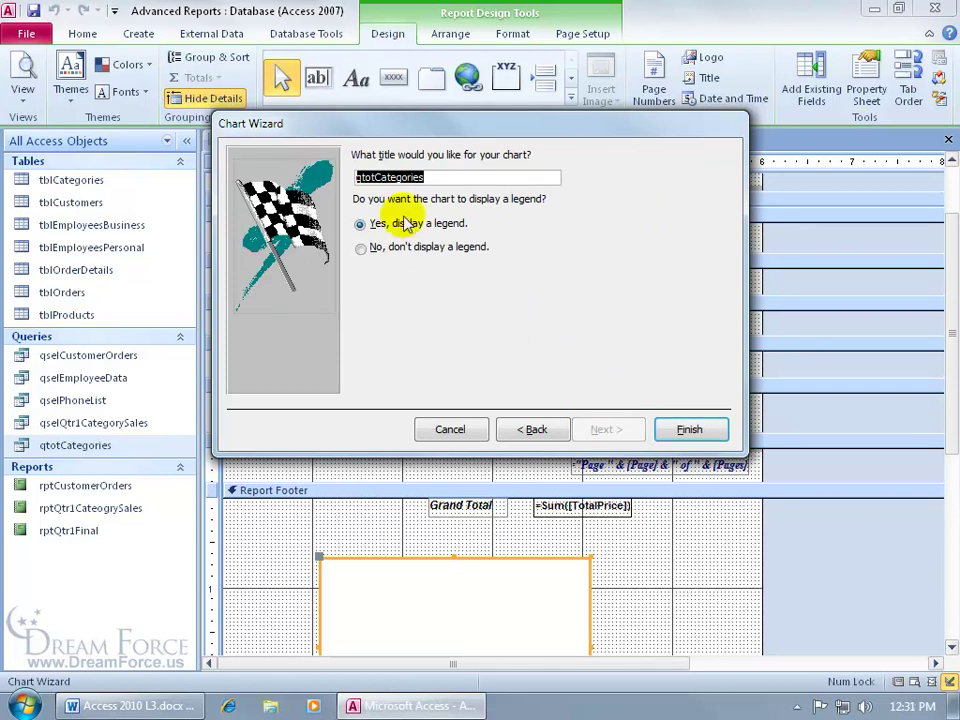
left_click_drag(375, 177, 345, 181)
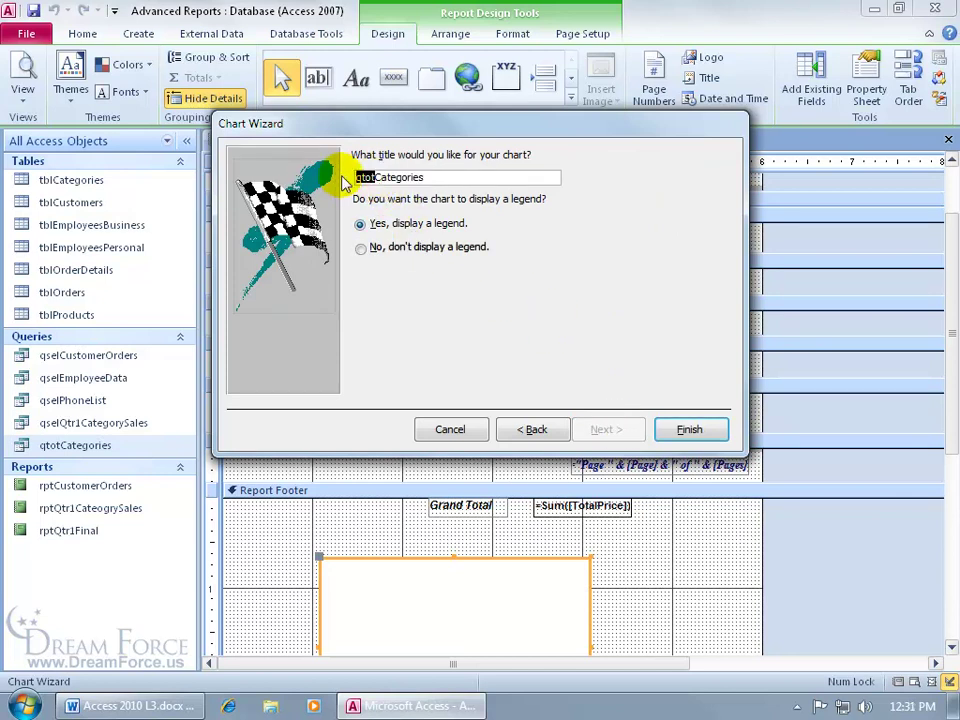
type("Q1")
key("End")
type("Sales")
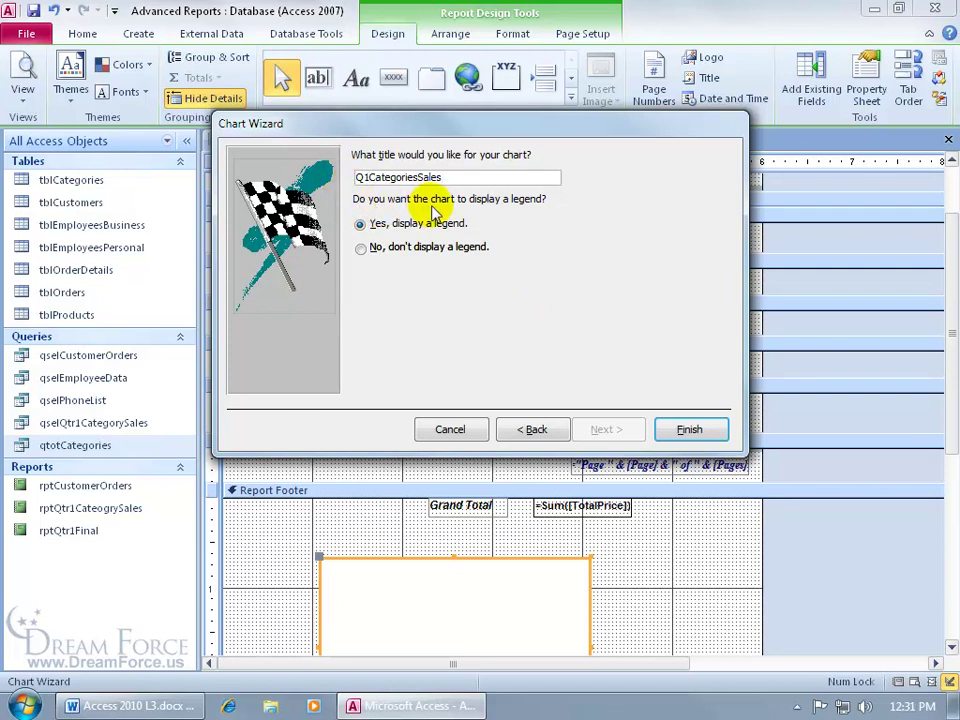
Finish the wizard to insert the pie chart, then view the report's last page in Print Preview.
left_click(676, 428)
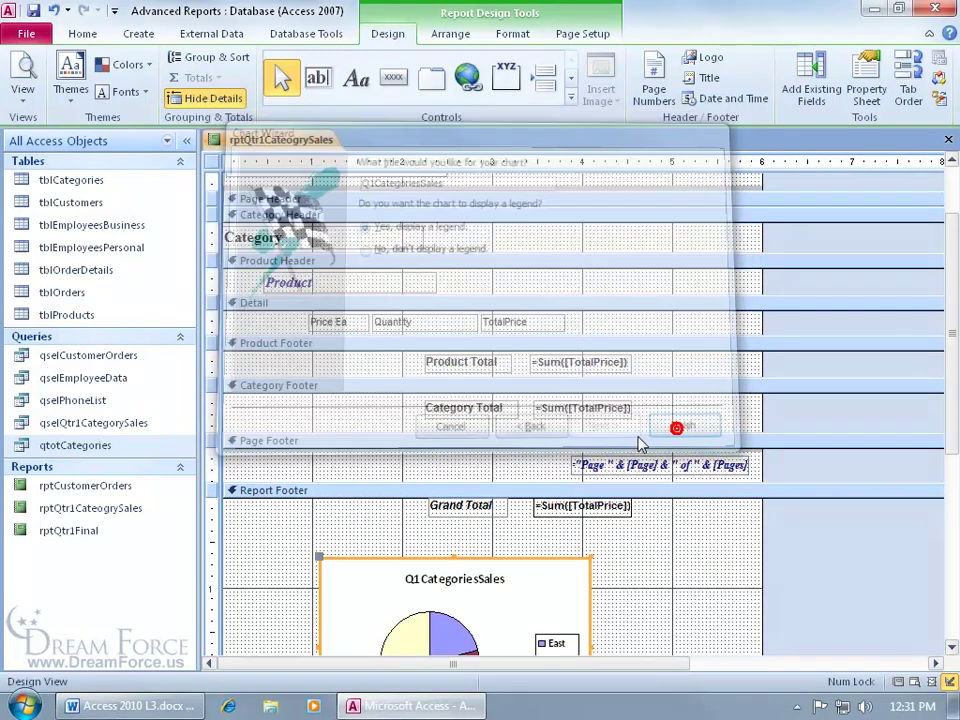
mouse_move(945, 411)
left_mouse_down()
mouse_move(955, 407)
mouse_move(950, 490)
left_mouse_up()
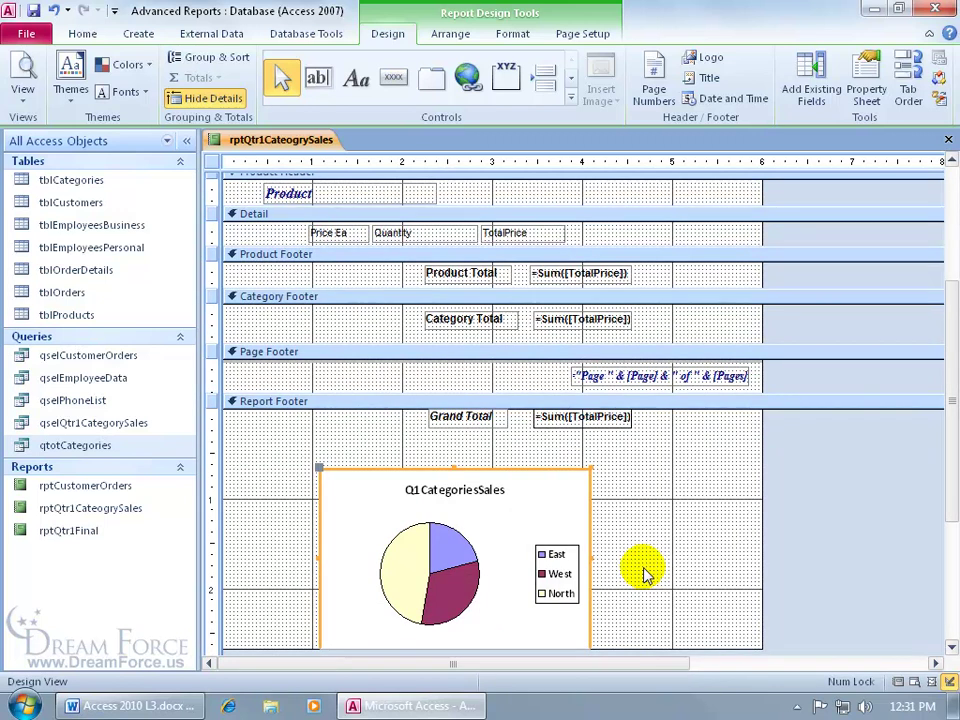
right_click(262, 142)
left_click(335, 284)
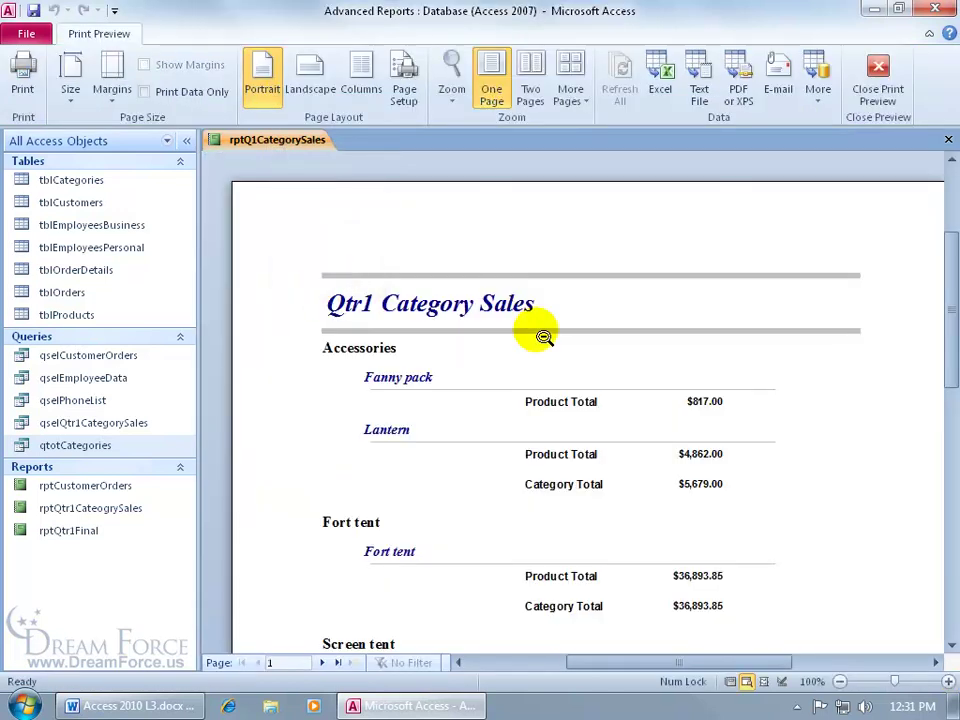
left_click(338, 664)
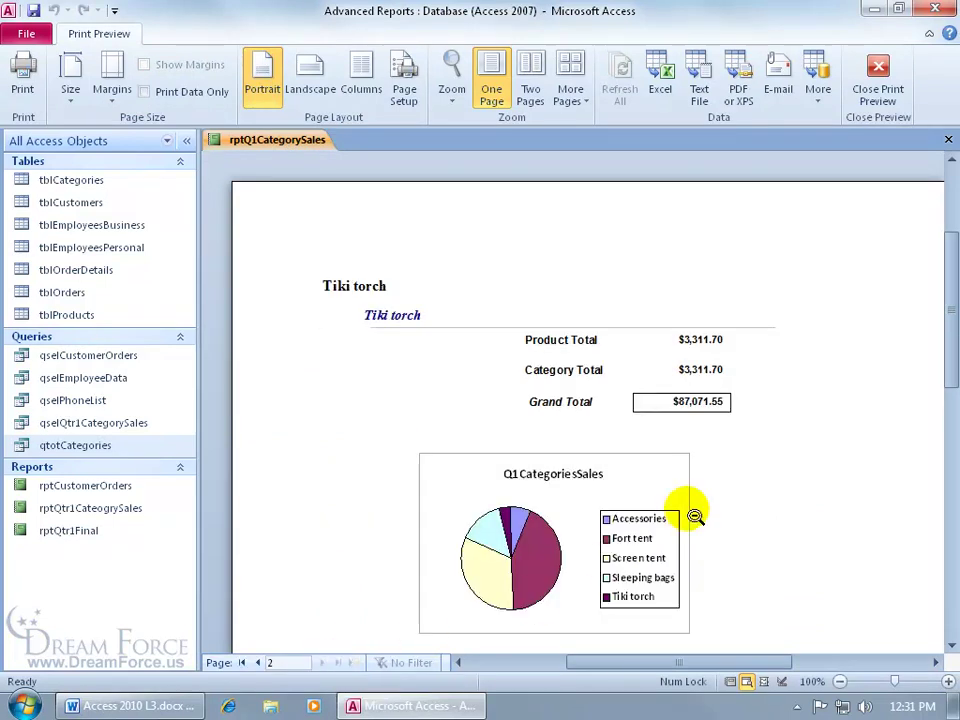
scroll(950, 338, "down", 1)
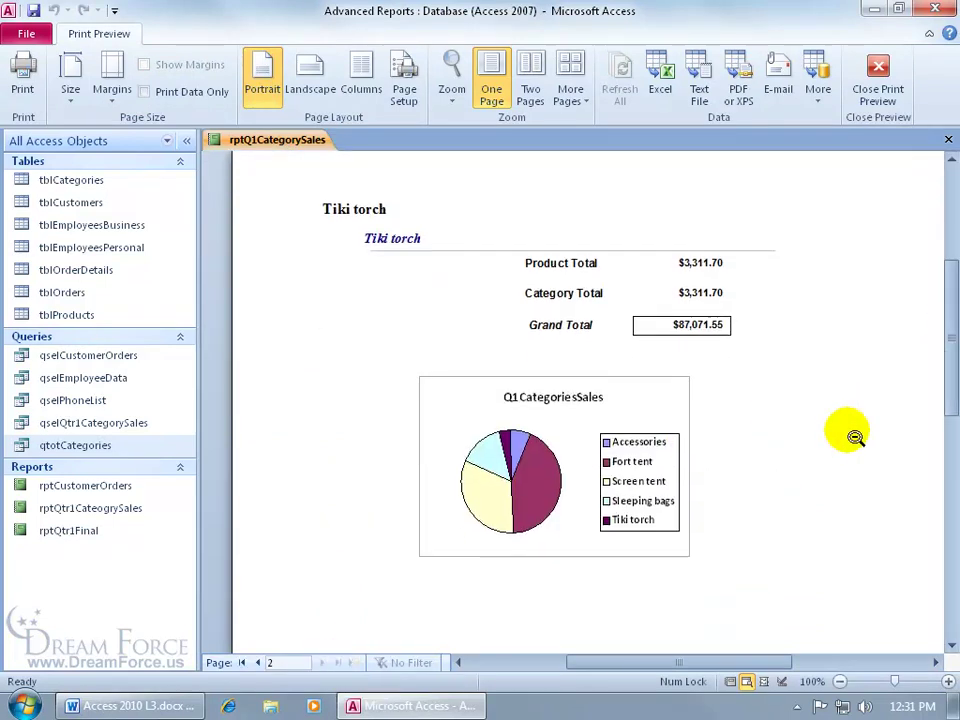
right_click(722, 423)
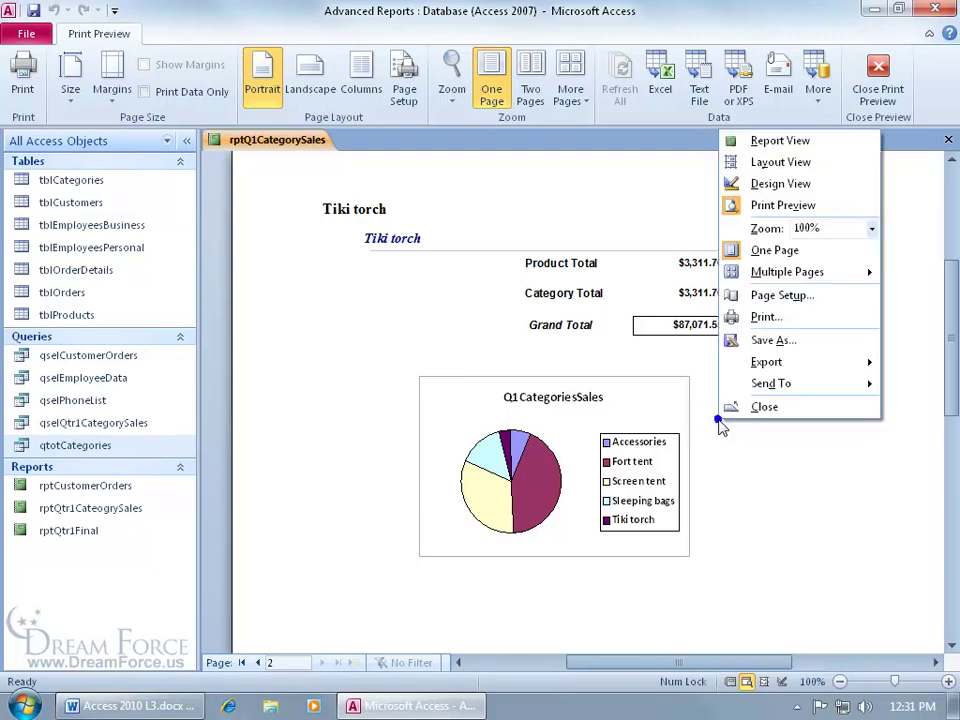
In Design View, enlarge the pie chart and make the Report Footer taller.
left_click(815, 190)
left_click_drag(940, 354, 938, 528)
left_click_drag(589, 410, 624, 389)
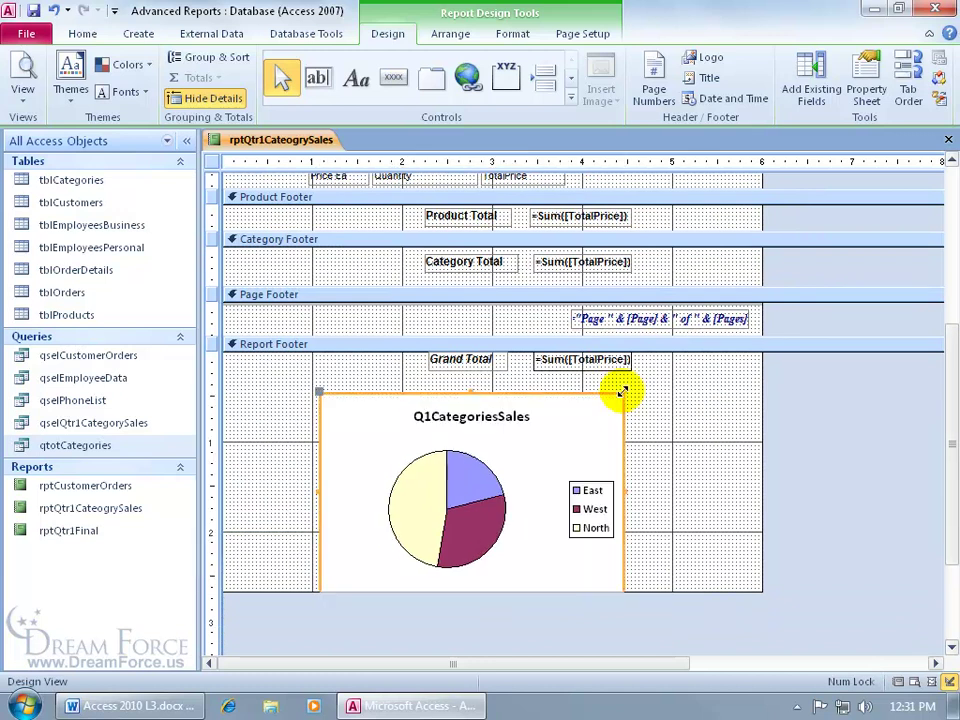
left_click(666, 594)
left_click_drag(666, 594, 708, 622)
left_click(622, 592)
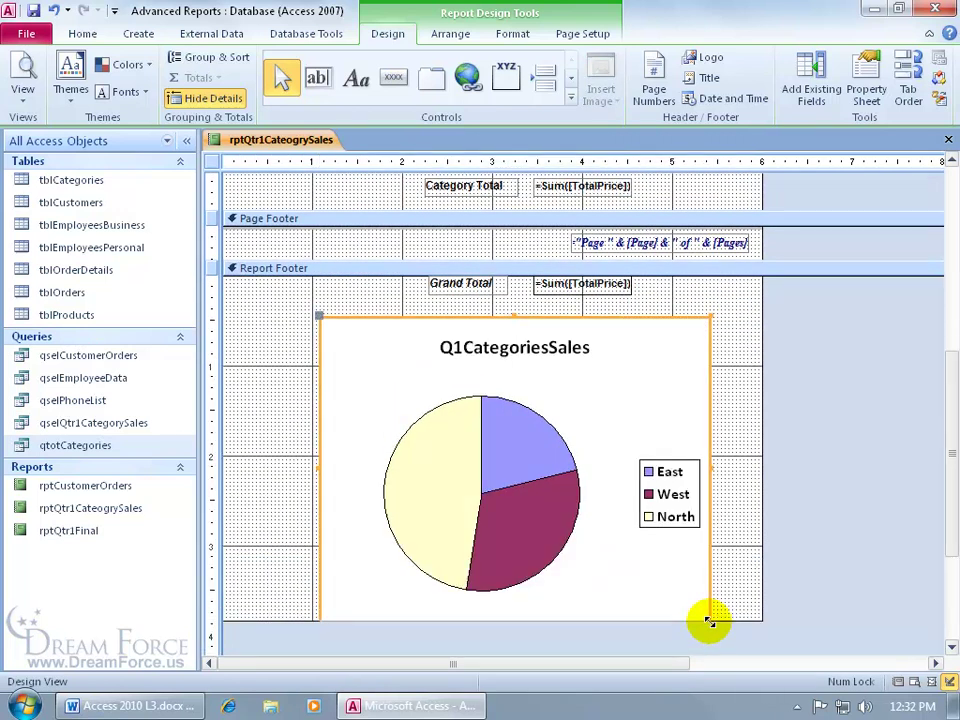
Print-preview the report and move to the page showing the enlarged pie chart.
right_click(263, 139)
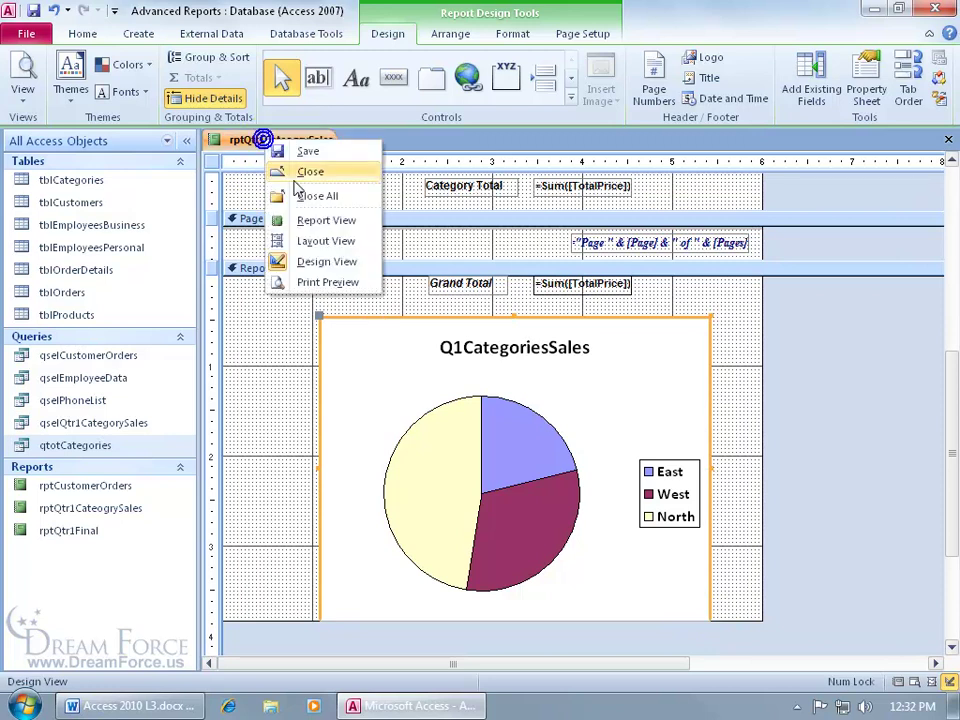
left_click(311, 222)
right_click(268, 143)
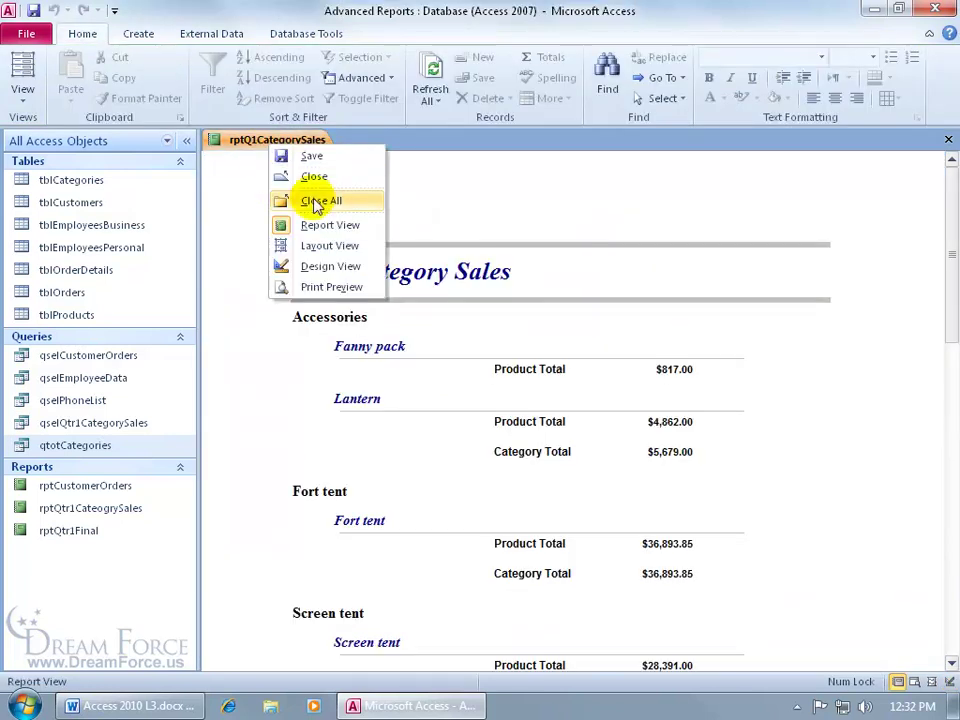
left_click(322, 285)
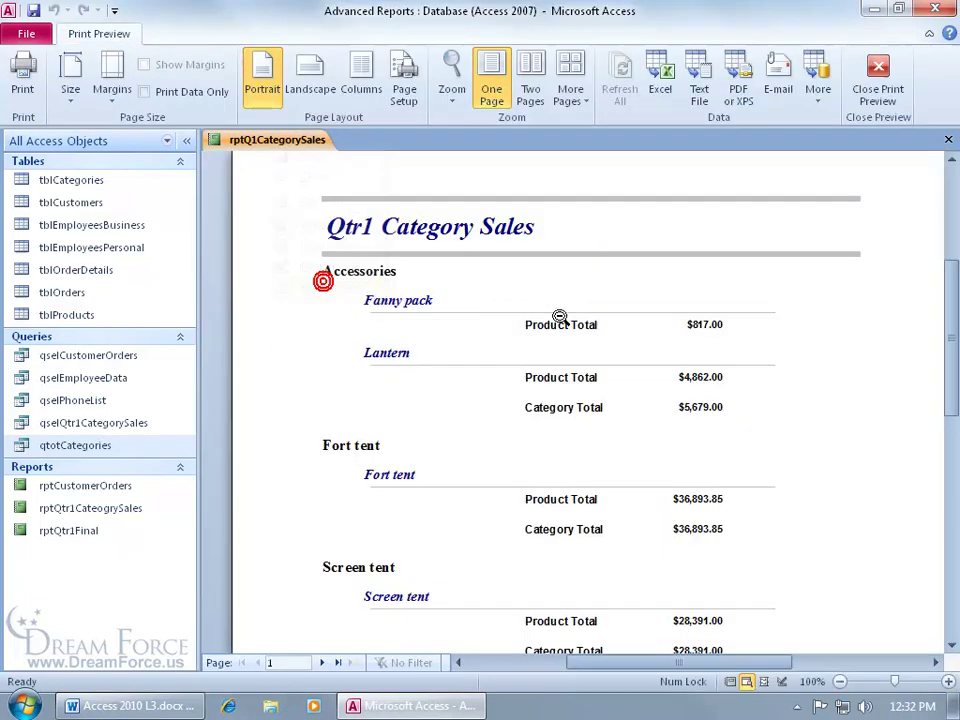
left_click(340, 663)
left_click_drag(943, 369, 945, 380)
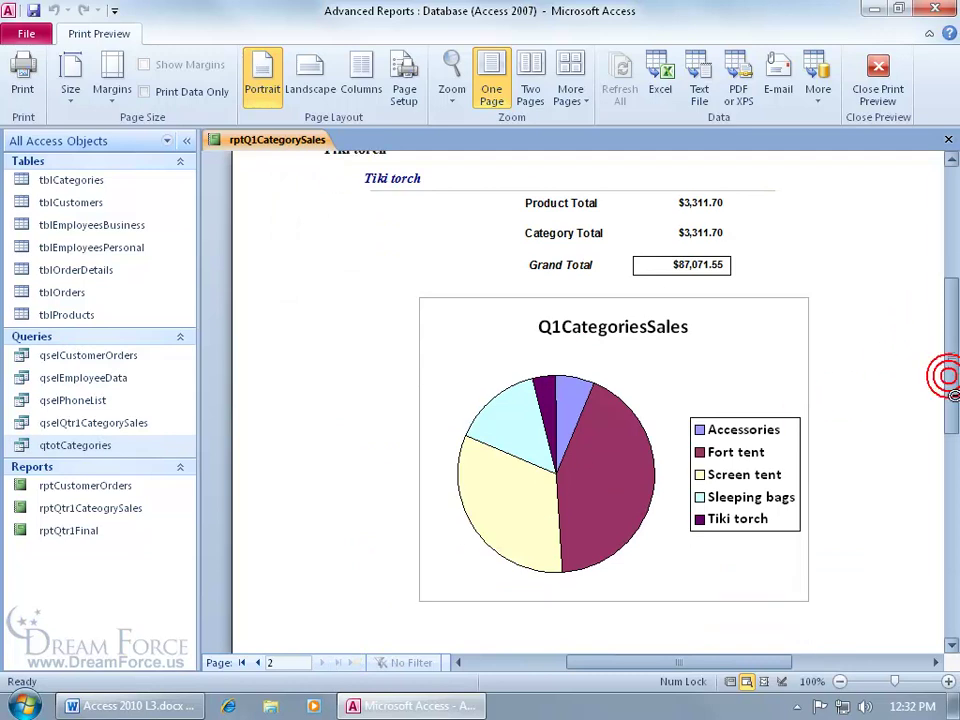